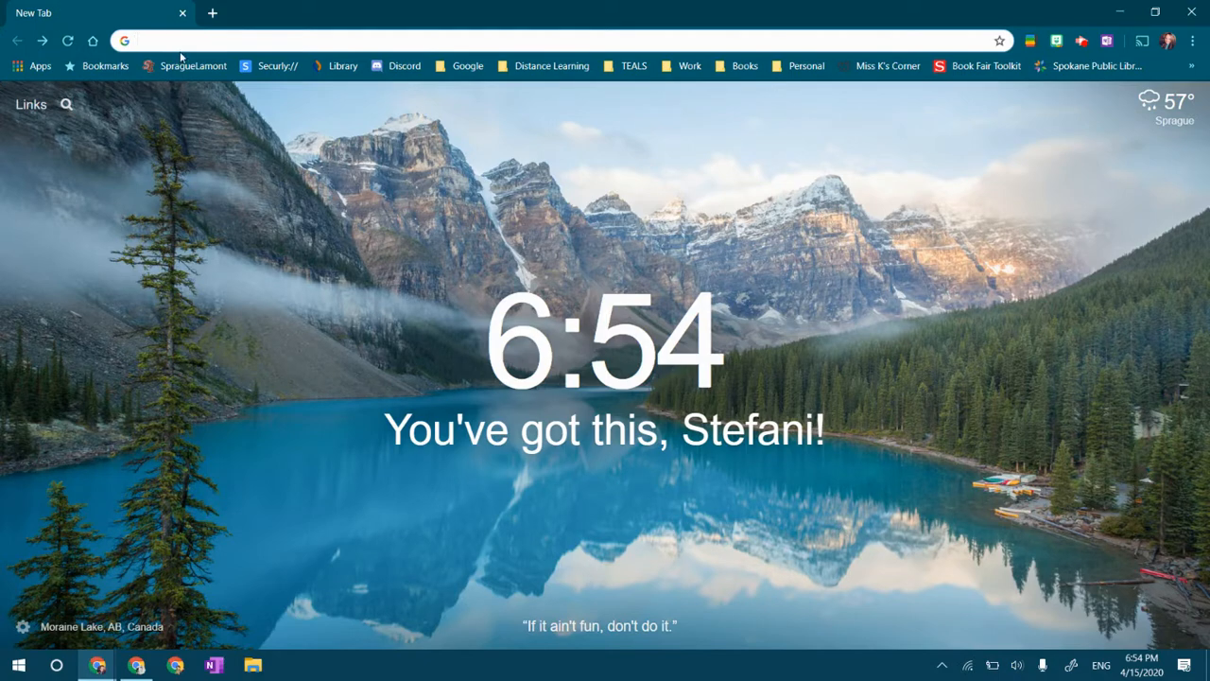
# Open Google Calendar in the browser.
pyautogui.write('cla')
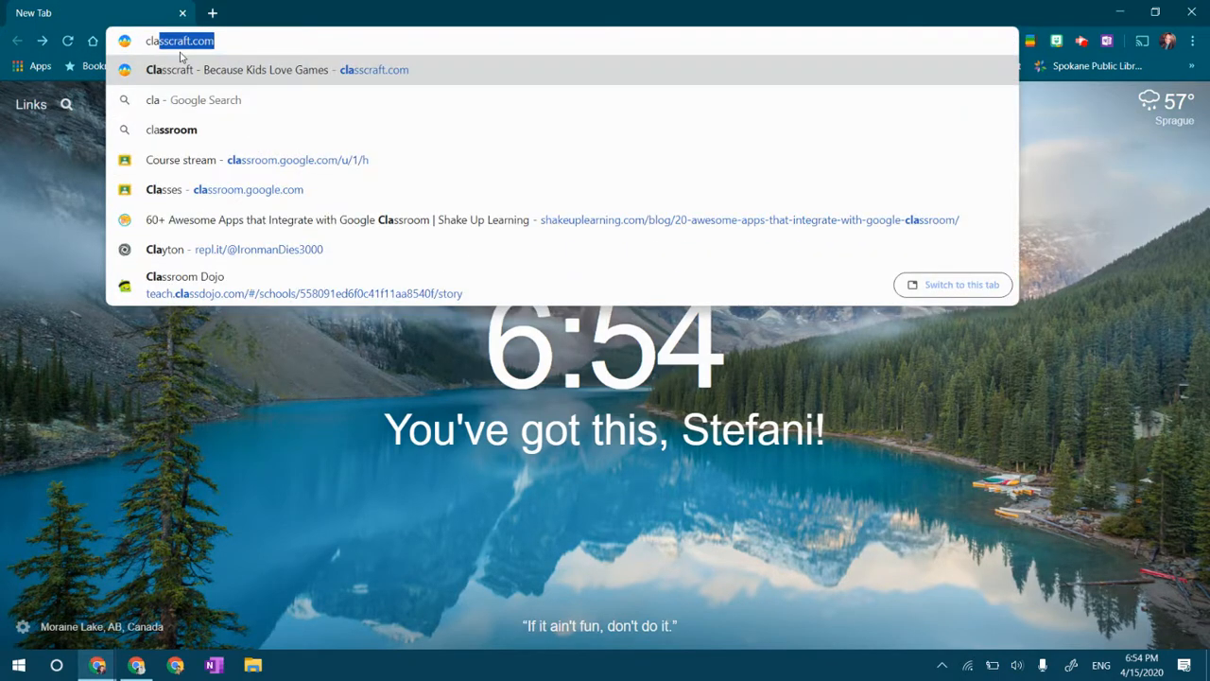
pyautogui.press('BackSpace')
pyautogui.press('BackSpace')
pyautogui.press('BackSpace')
pyautogui.write('ale')
pyautogui.press('Return')
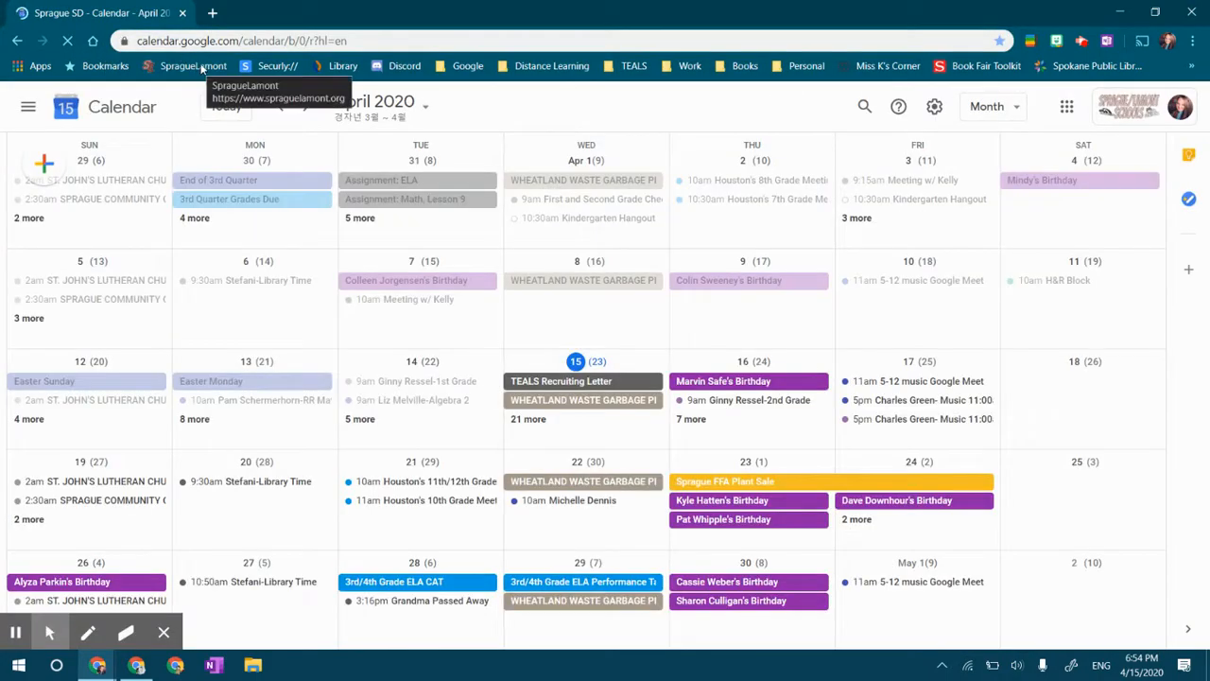
# Create an event titled "Test" on April 16, 2020 with full options, turn off all-day, and start it at 10:00am.
pyautogui.click(770, 445)
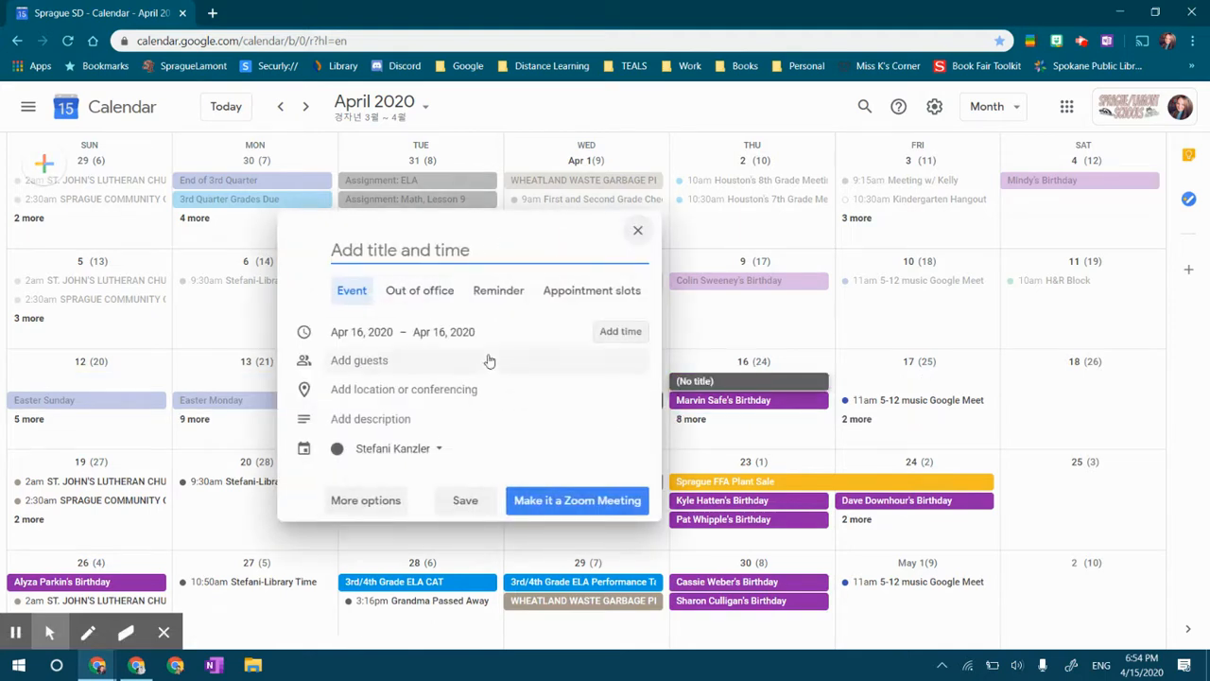
pyautogui.click(348, 513)
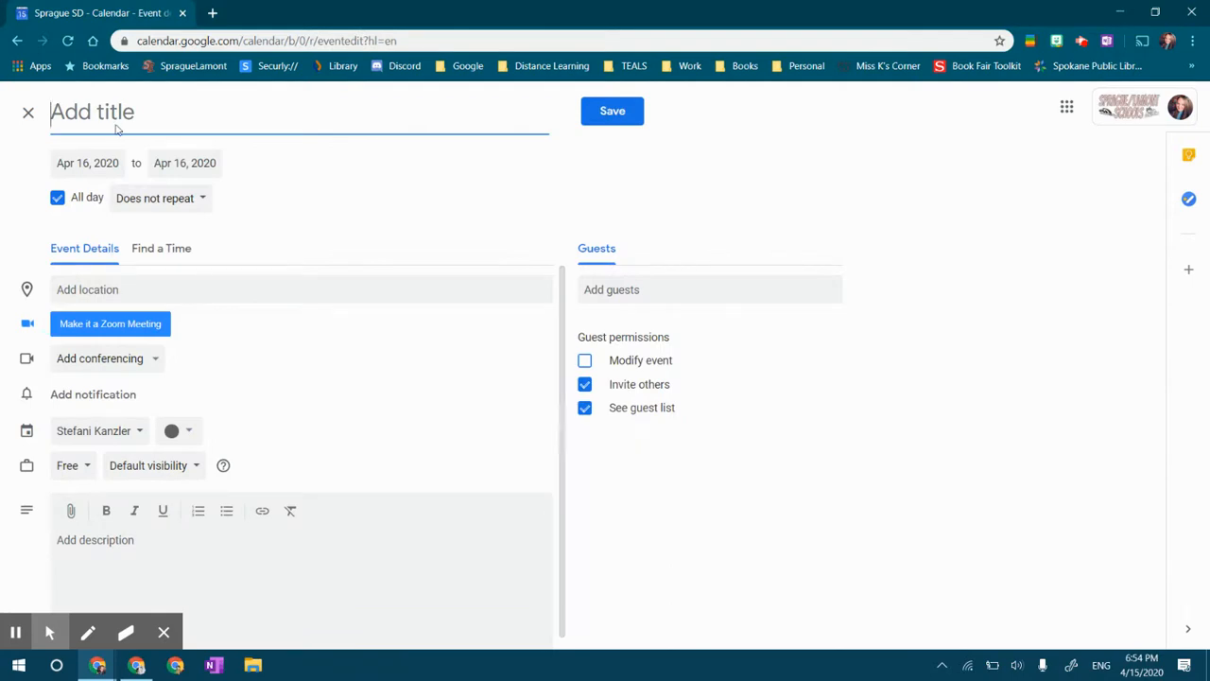
pyautogui.write('Test')
pyautogui.click(58, 200)
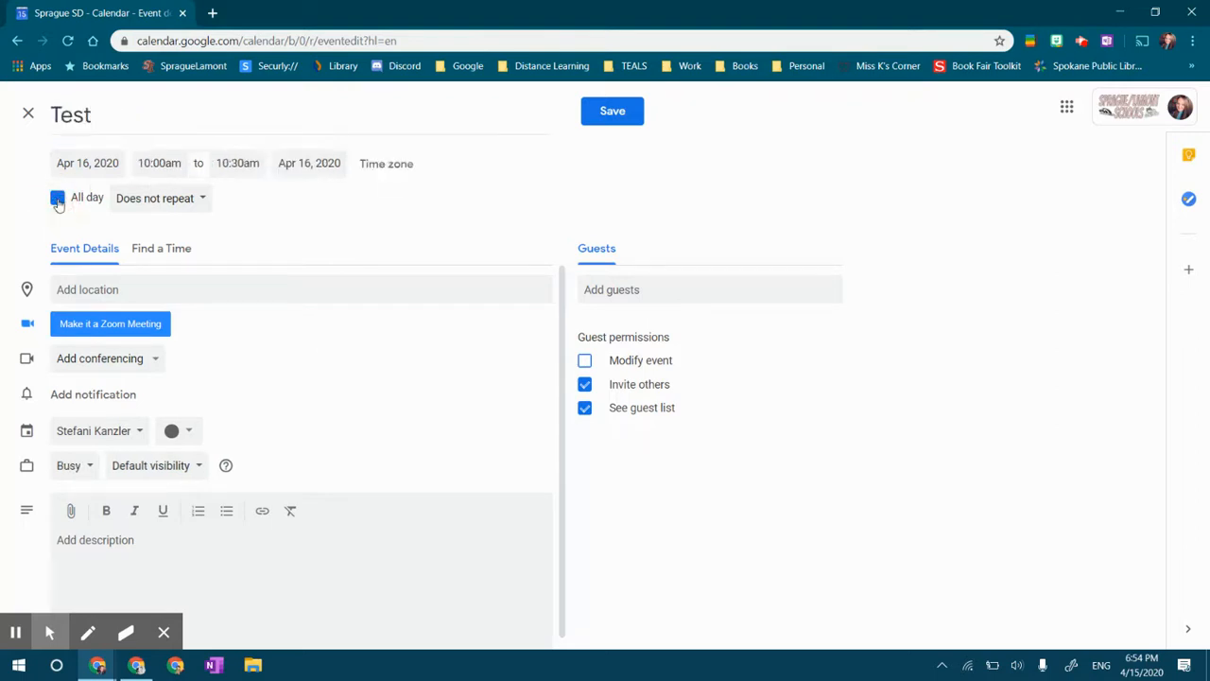
pyautogui.click(166, 163)
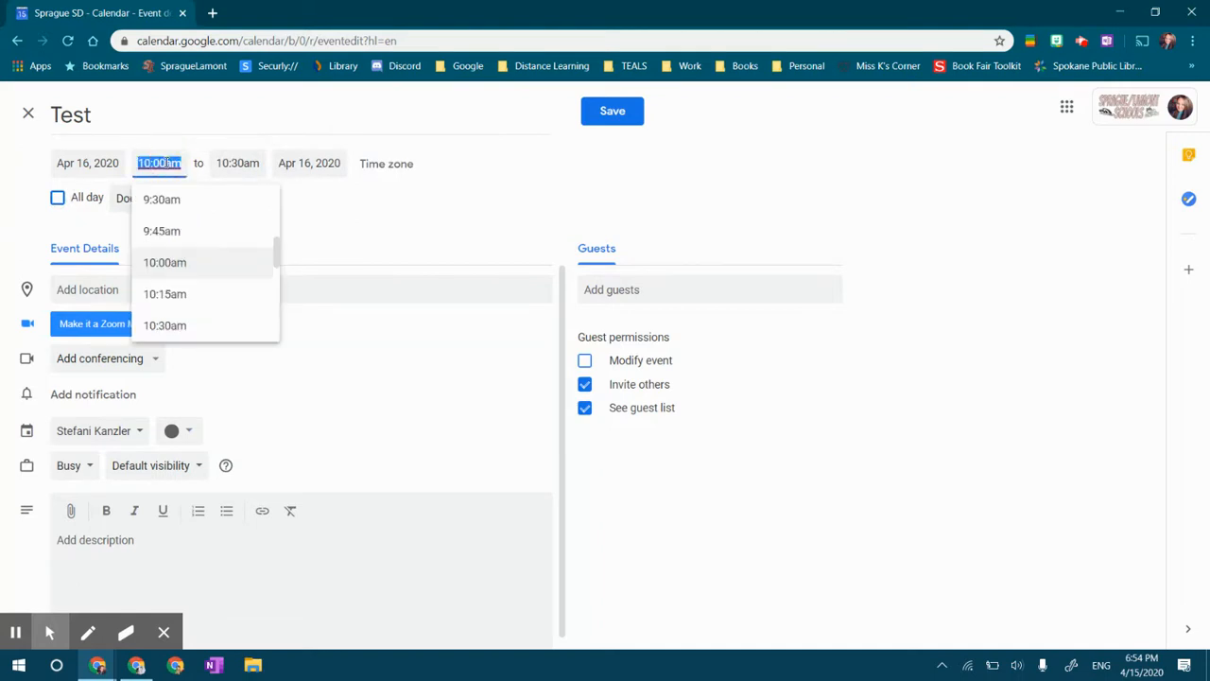
pyautogui.click(159, 262)
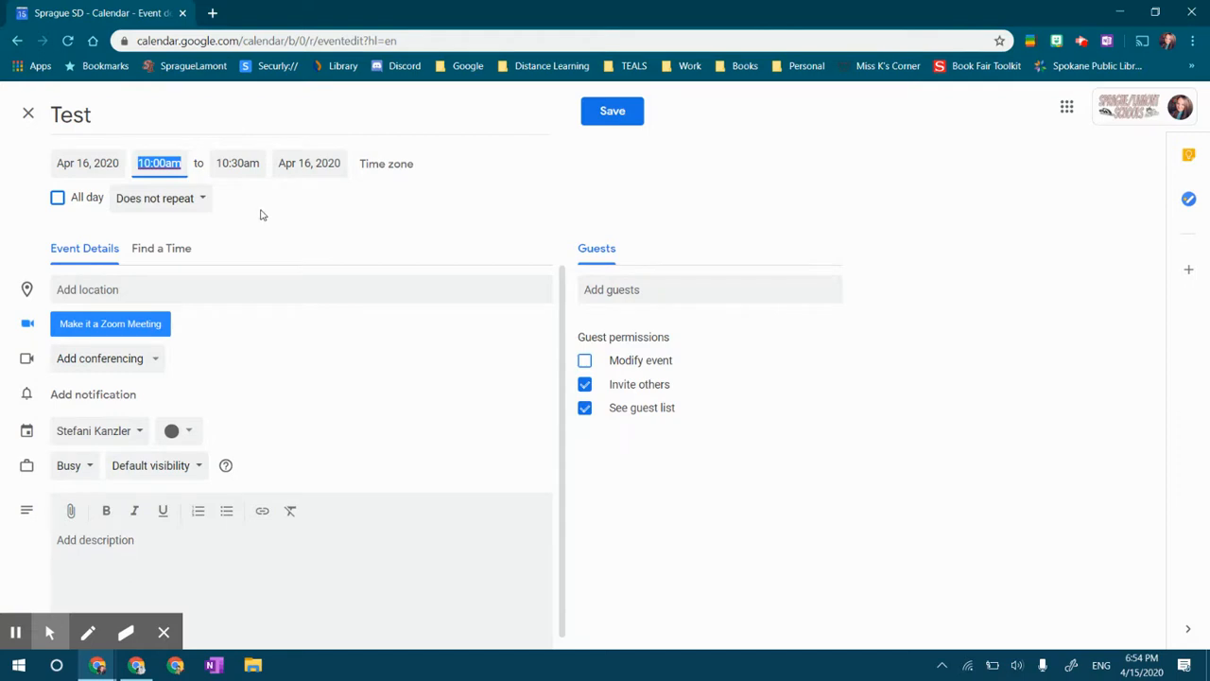
# Add Hangouts Meet conferencing to the event and expand its joining details.
pyautogui.click(126, 360)
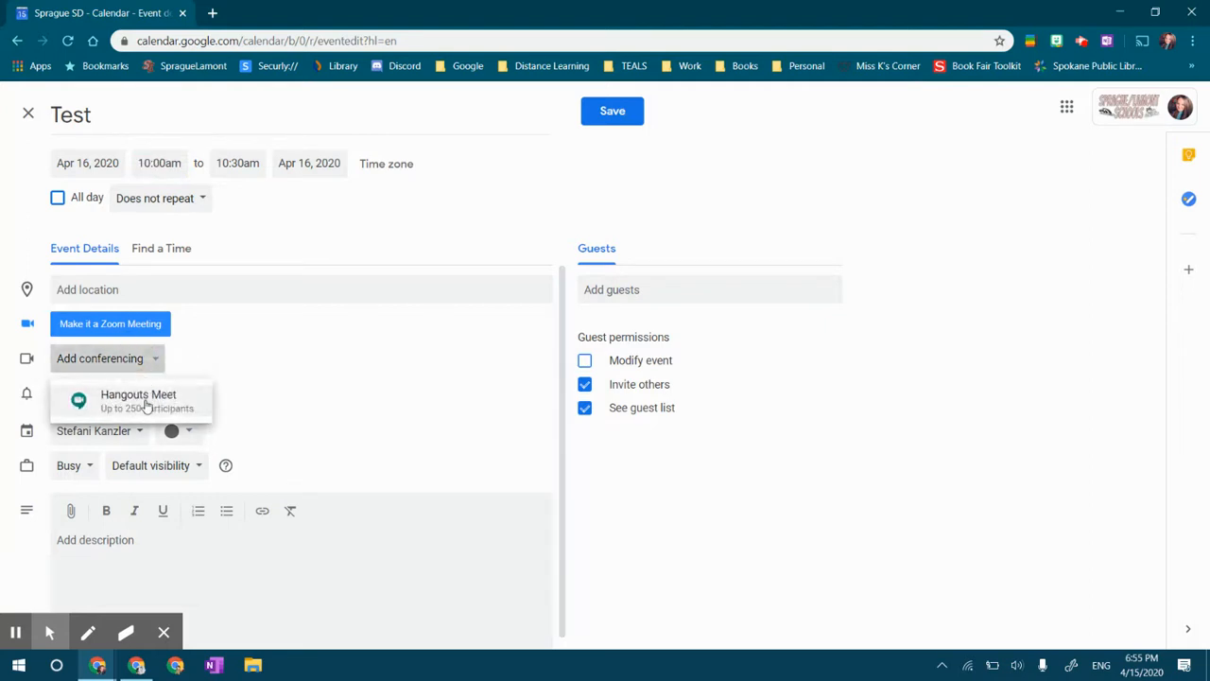
pyautogui.click(146, 403)
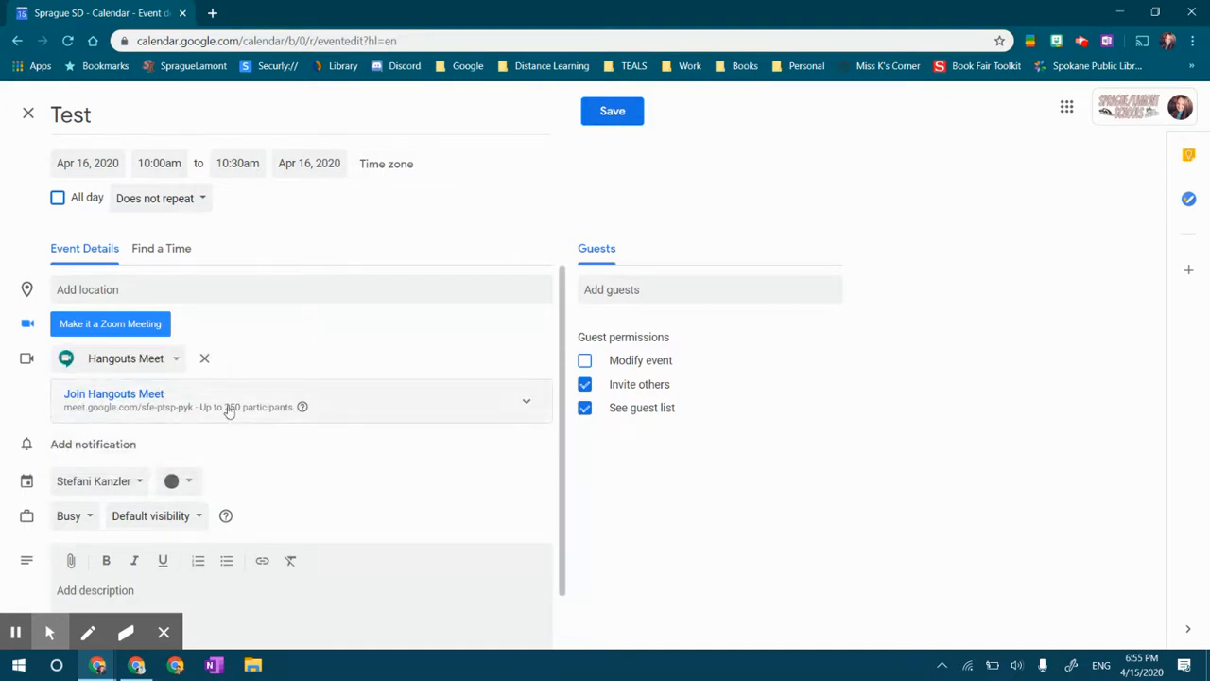
pyautogui.click(453, 414)
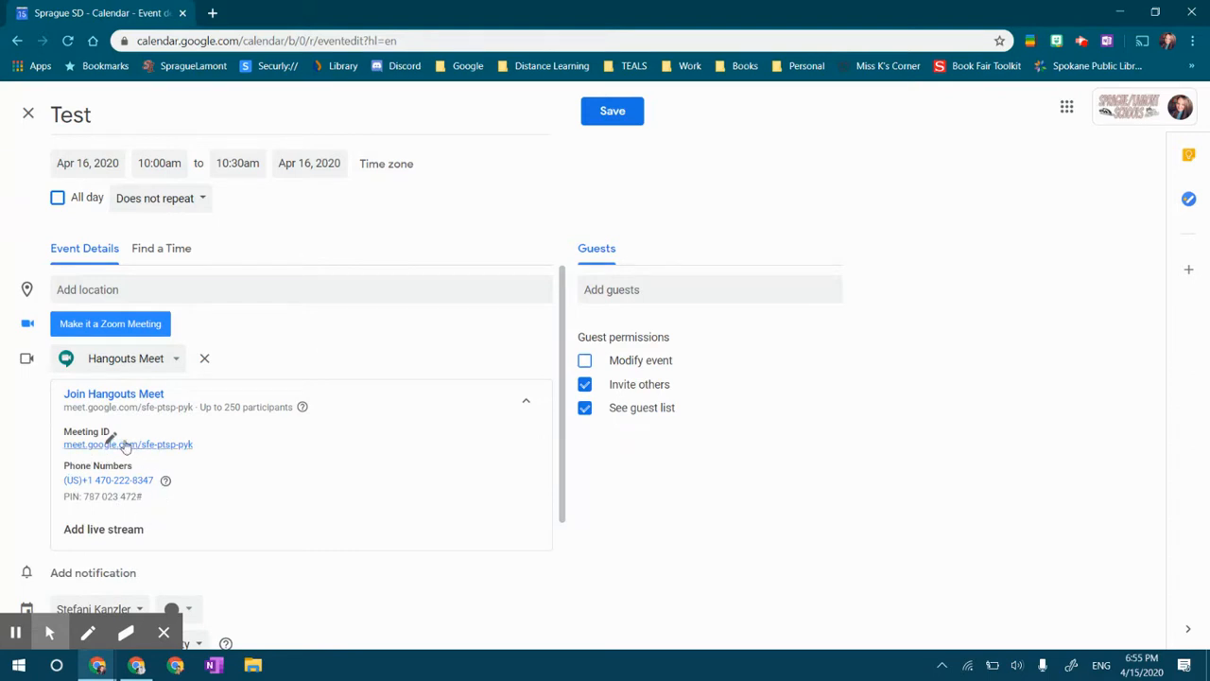
# Copy the Hangouts Meet joining details, from the meeting ID through the dial-in number and PIN.
pyautogui.moveTo(142, 496); pyautogui.dragTo(66, 435)
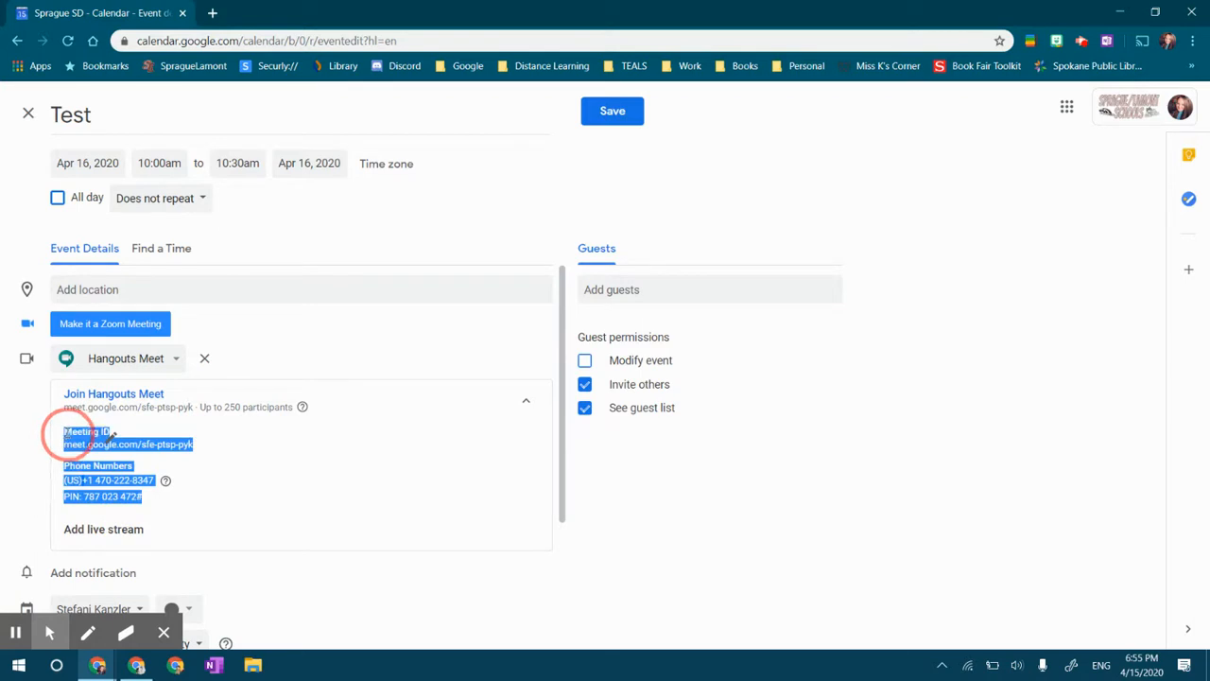
pyautogui.rightClick(90, 446)
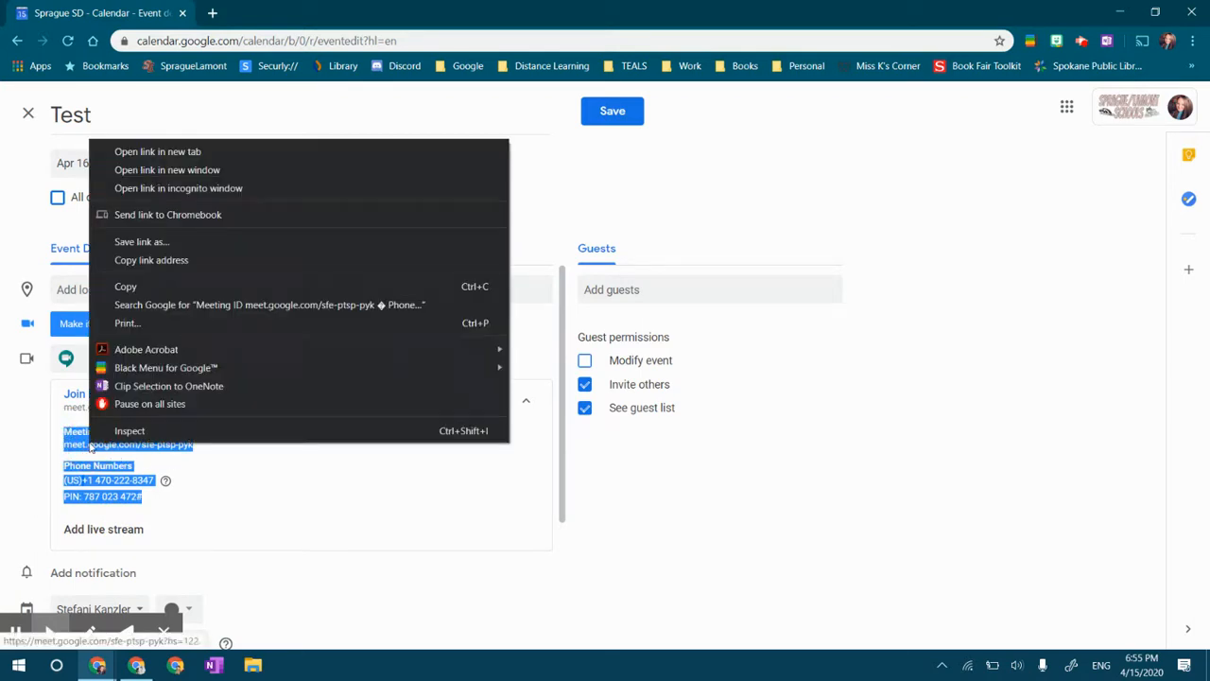
pyautogui.click(126, 288)
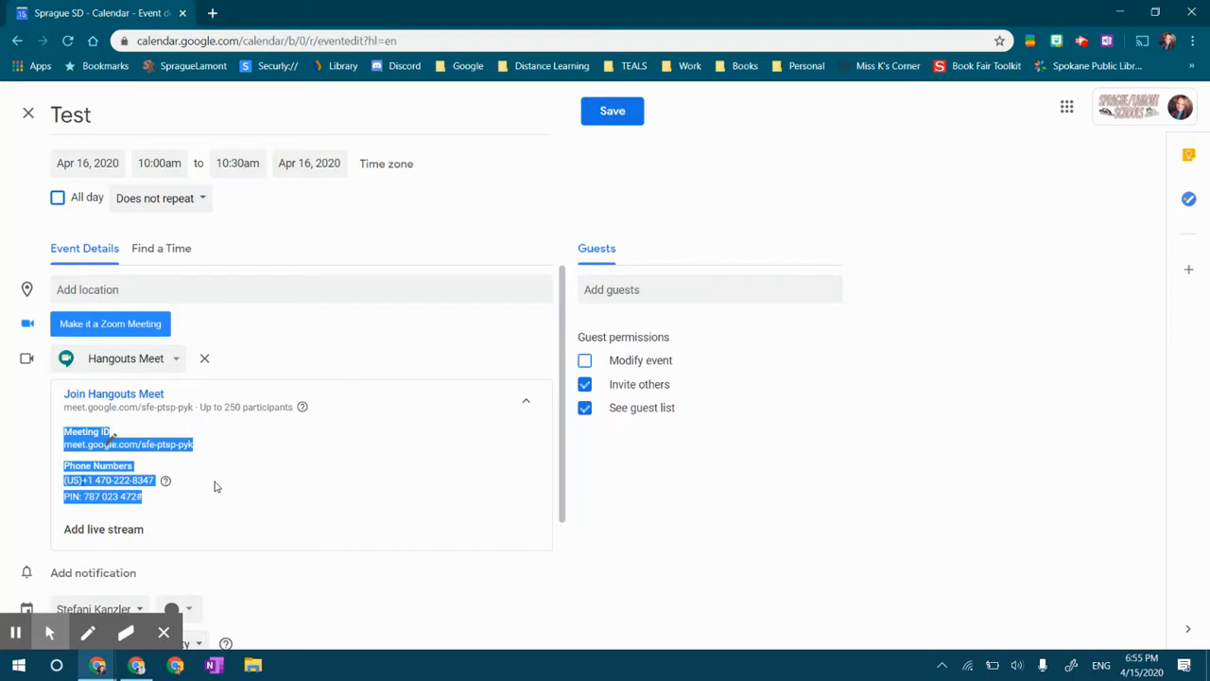
pyautogui.click(459, 455)
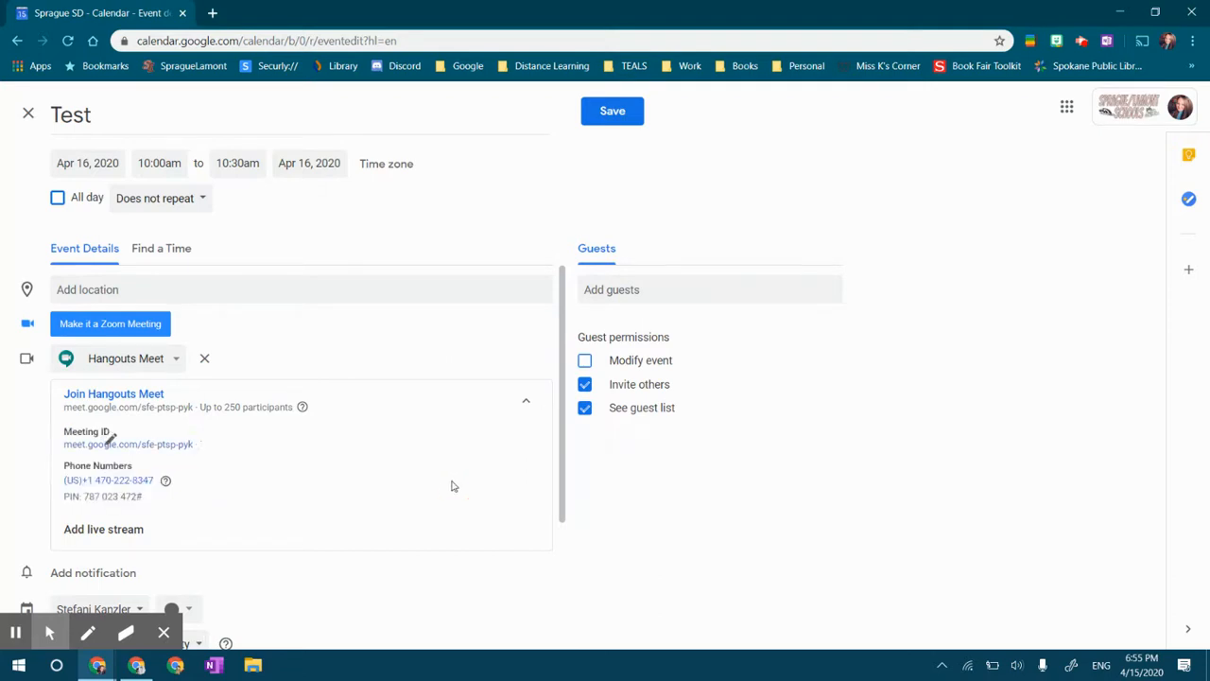
# Add a guest to the event by searching the contacts with their initials.
pyautogui.click(637, 291)
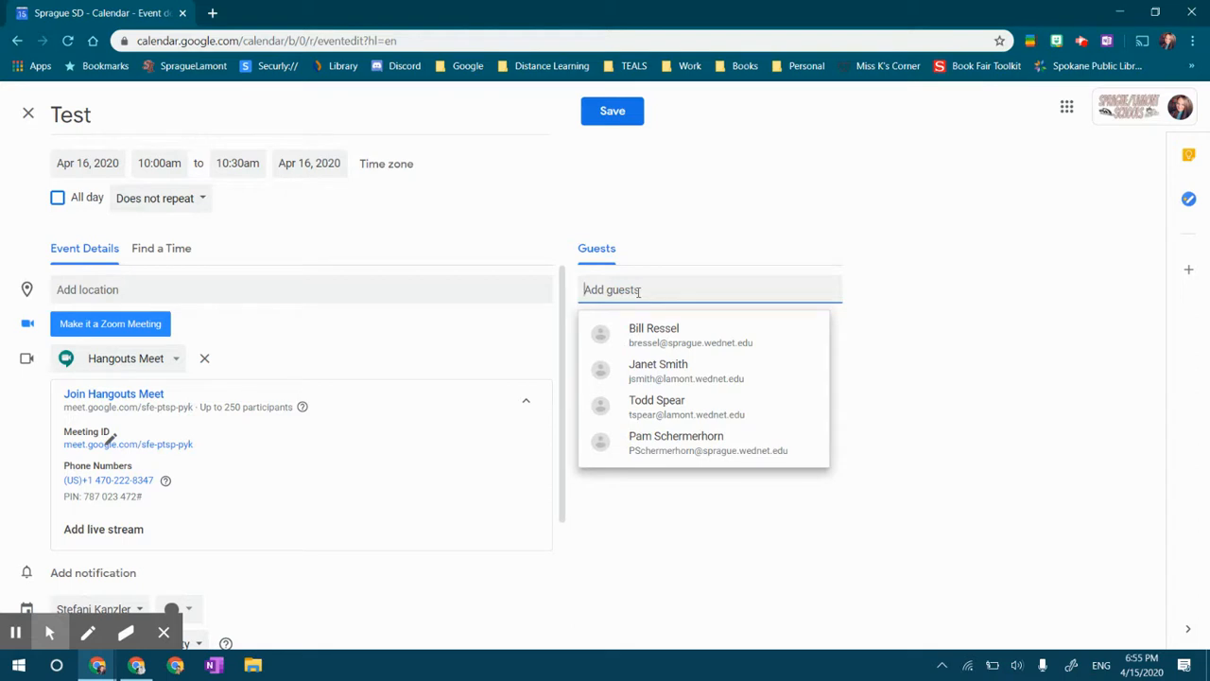
pyautogui.write('bk')
pyautogui.press('Return')
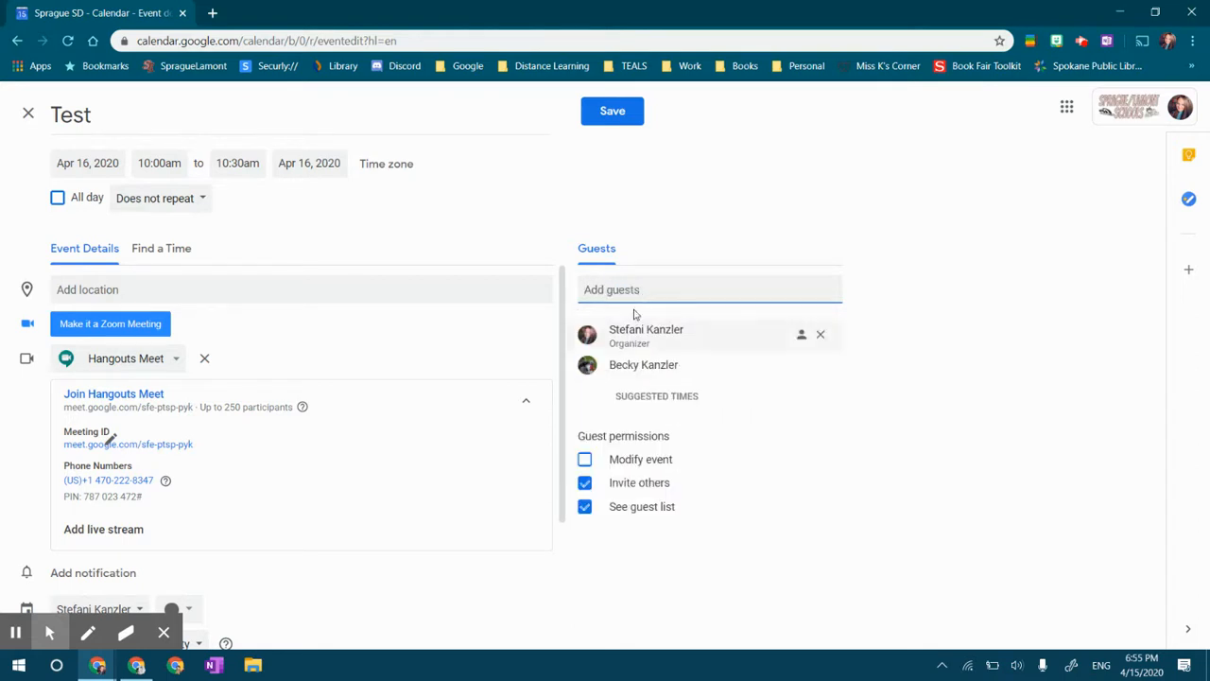
# Review the calendars the event can be assigned to and keep it on the organizer's own calendar.
pyautogui.scroll(-1, 521, 400)
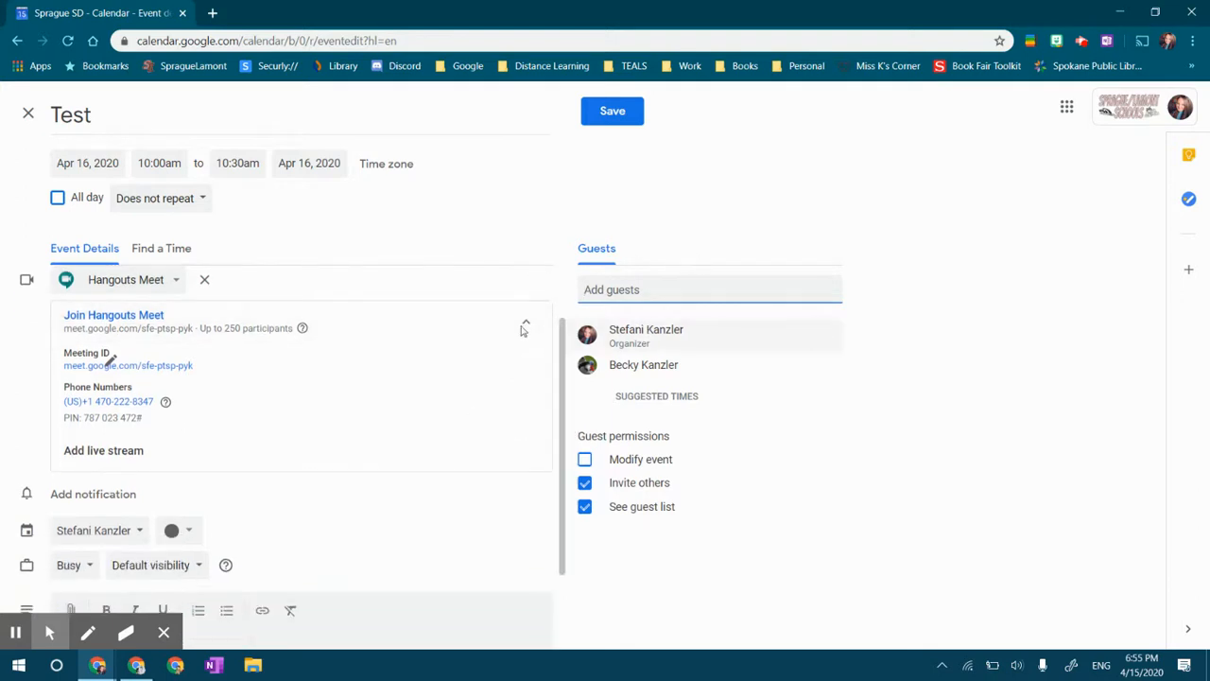
pyautogui.scroll(-1, 397, 476)
pyautogui.click(142, 458)
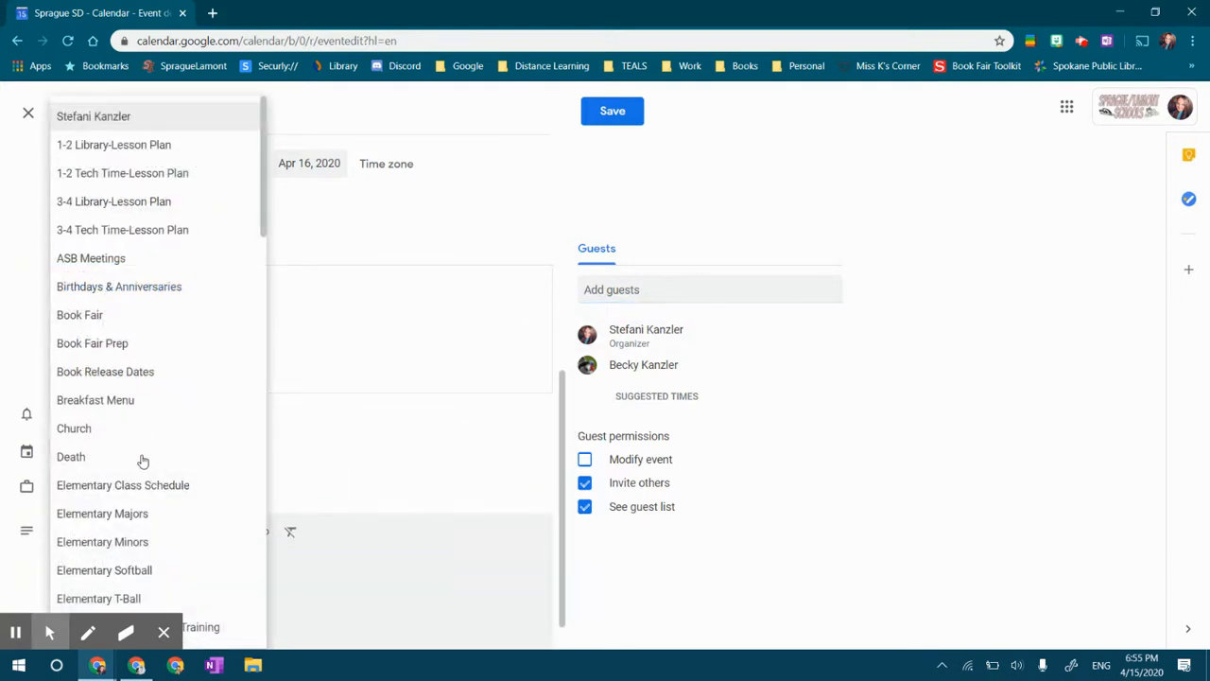
pyautogui.scroll(-6, 135, 463)
pyautogui.scroll(-9, 132, 460)
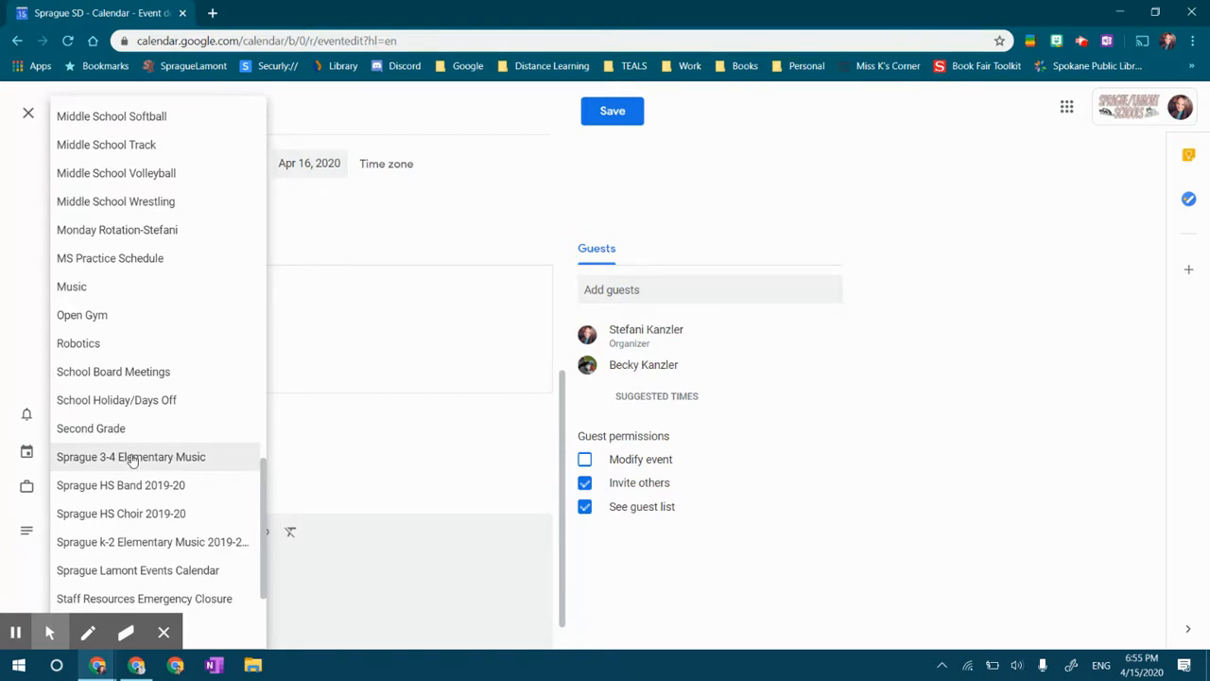
pyautogui.scroll(-1, 129, 464)
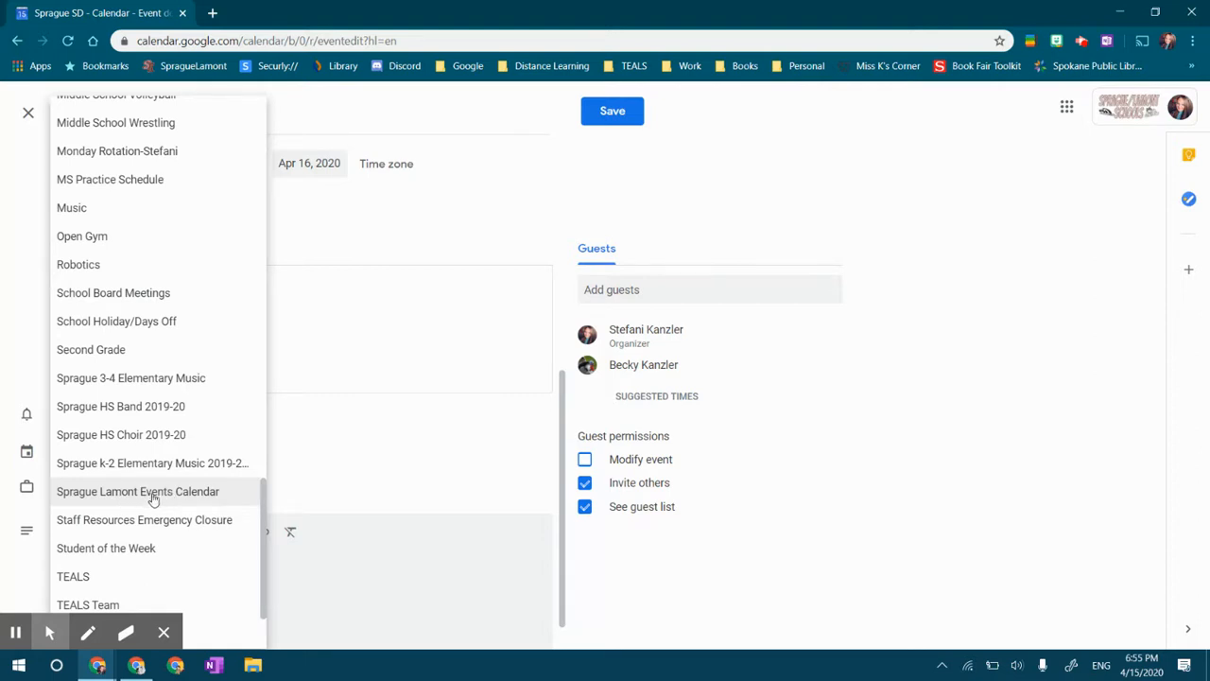
pyautogui.scroll(15, 162, 498)
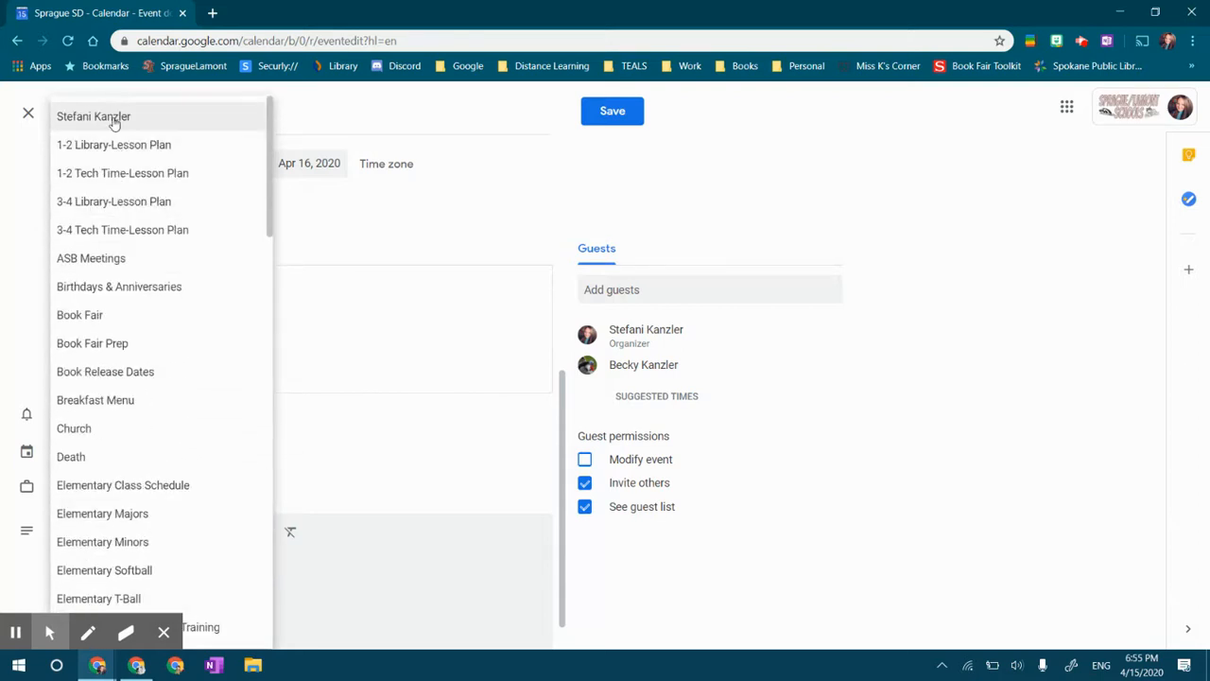
pyautogui.click(113, 121)
# Attach the recent Drive document "Elmo & Meet-Teacher Edition" to the event and save it without sending invitation emails.
pyautogui.scroll(-1, 326, 556)
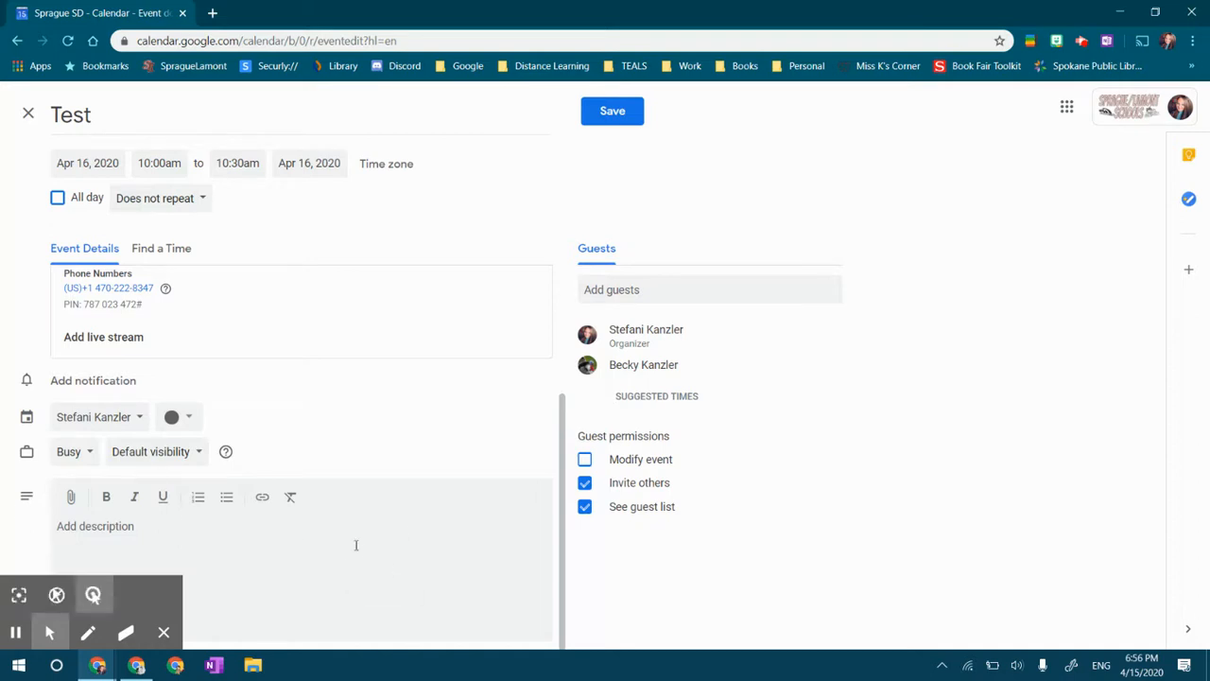
pyautogui.click(73, 502)
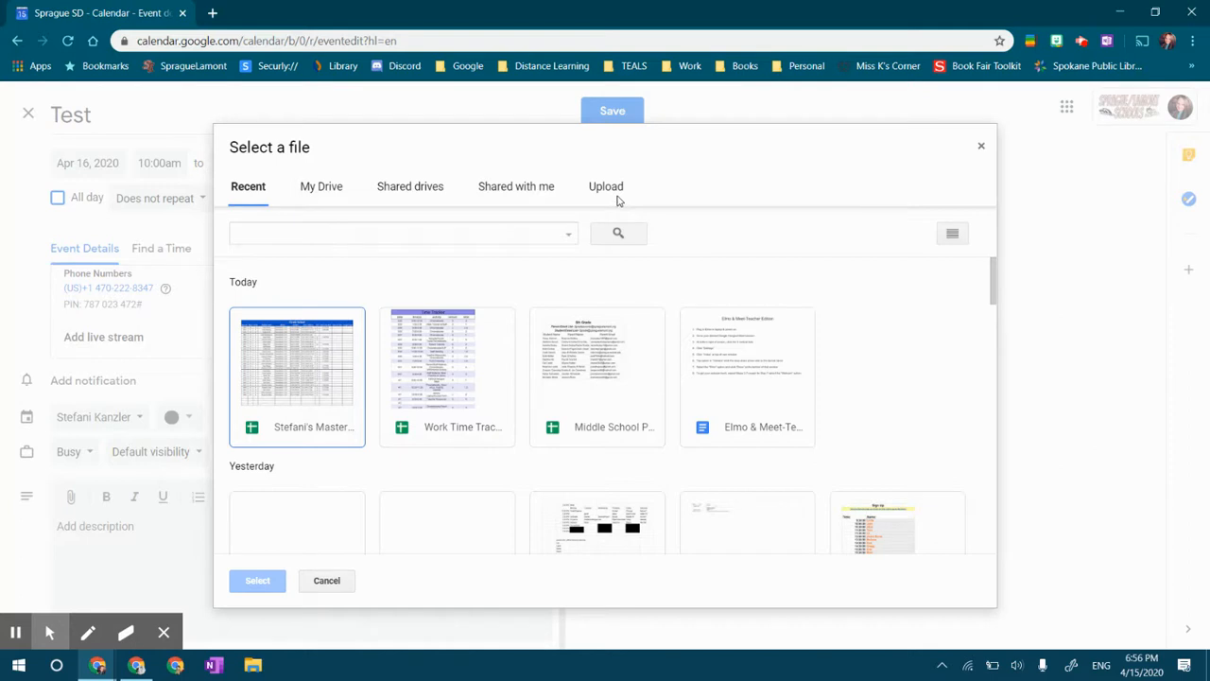
pyautogui.click(748, 372)
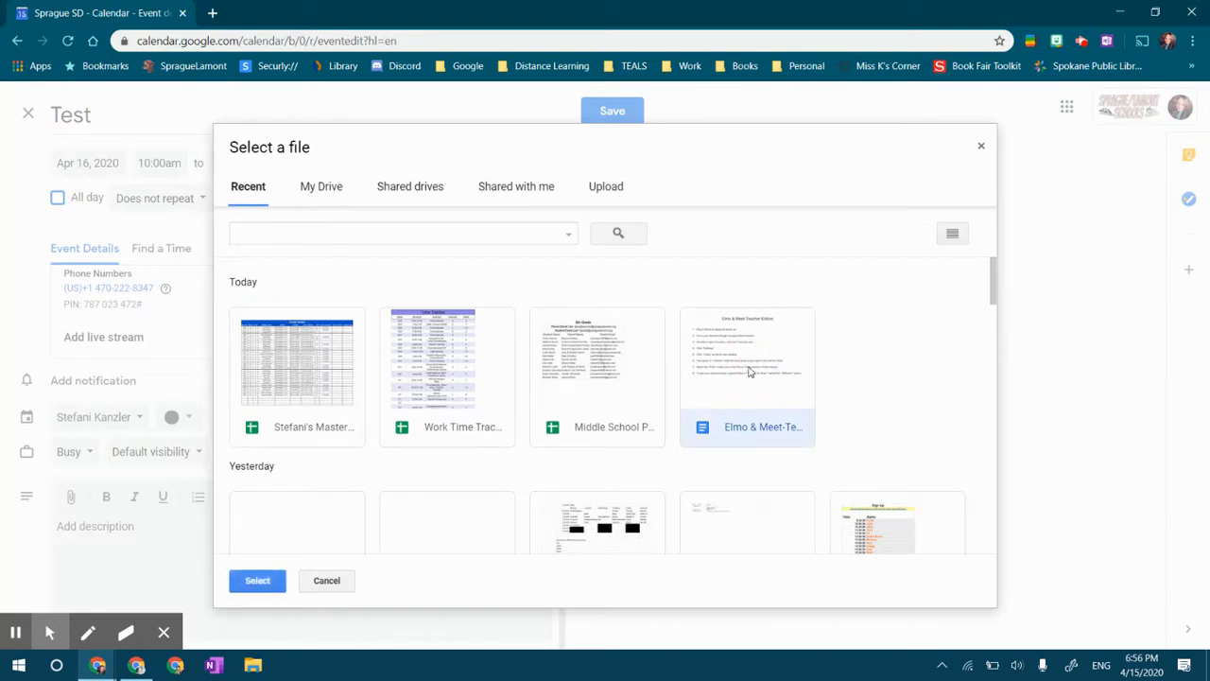
pyautogui.click(274, 581)
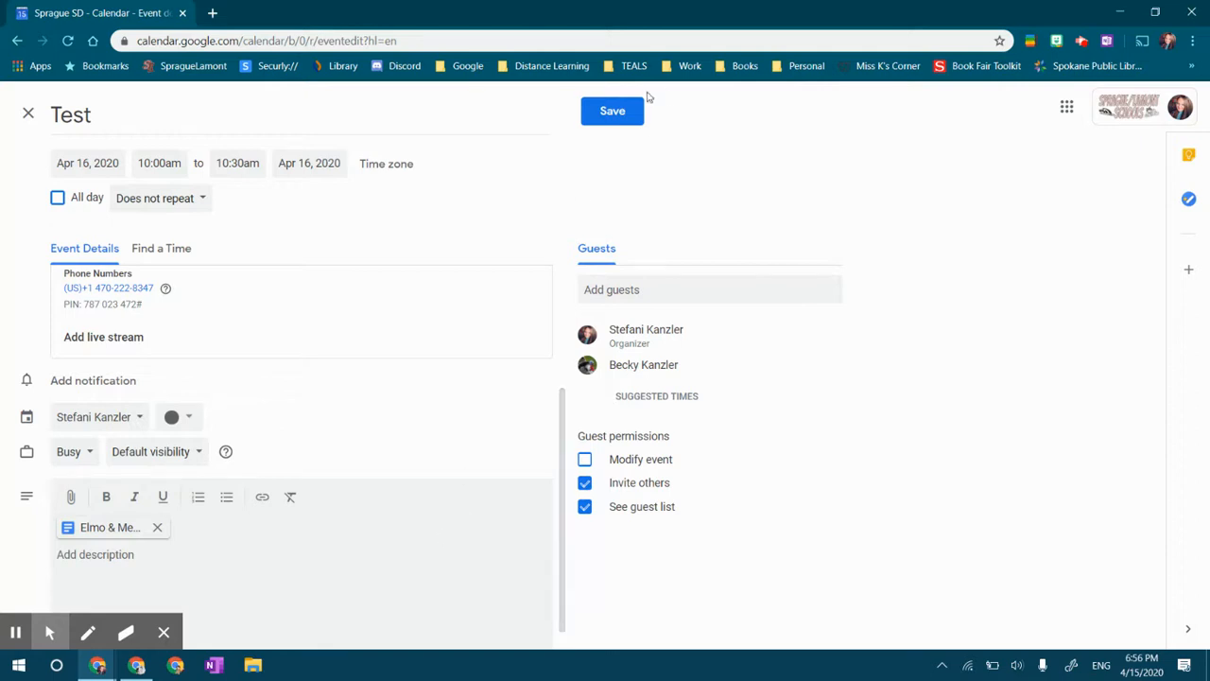
pyautogui.click(593, 113)
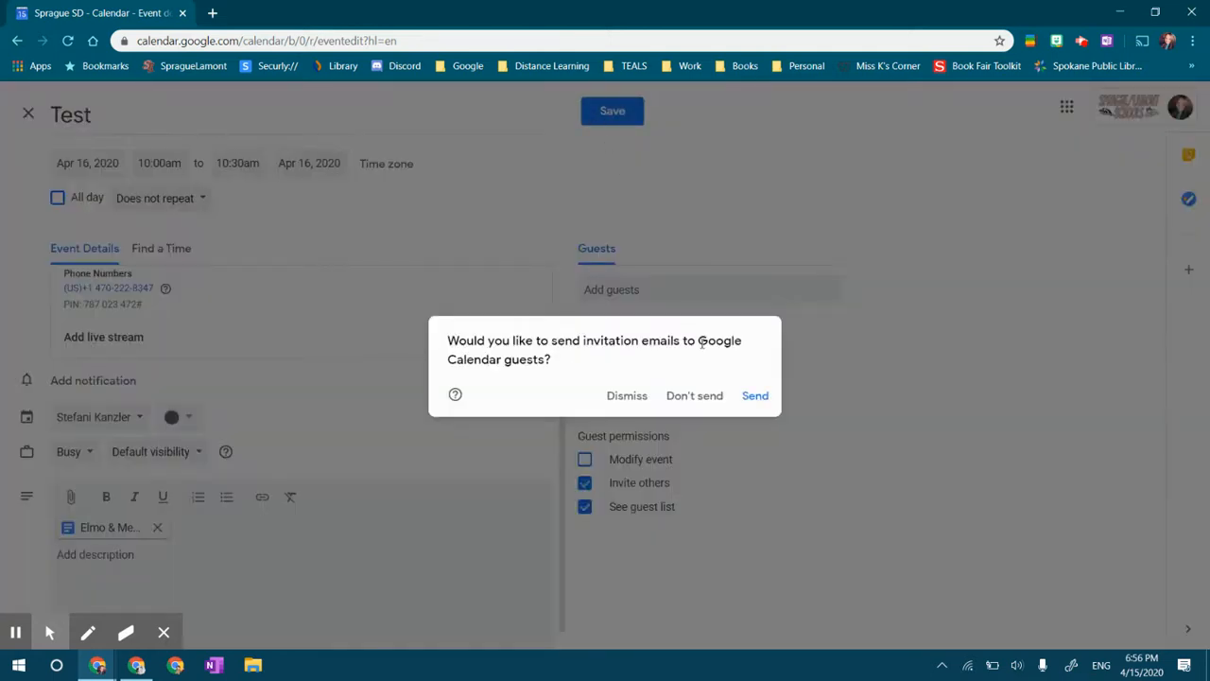
pyautogui.click(702, 397)
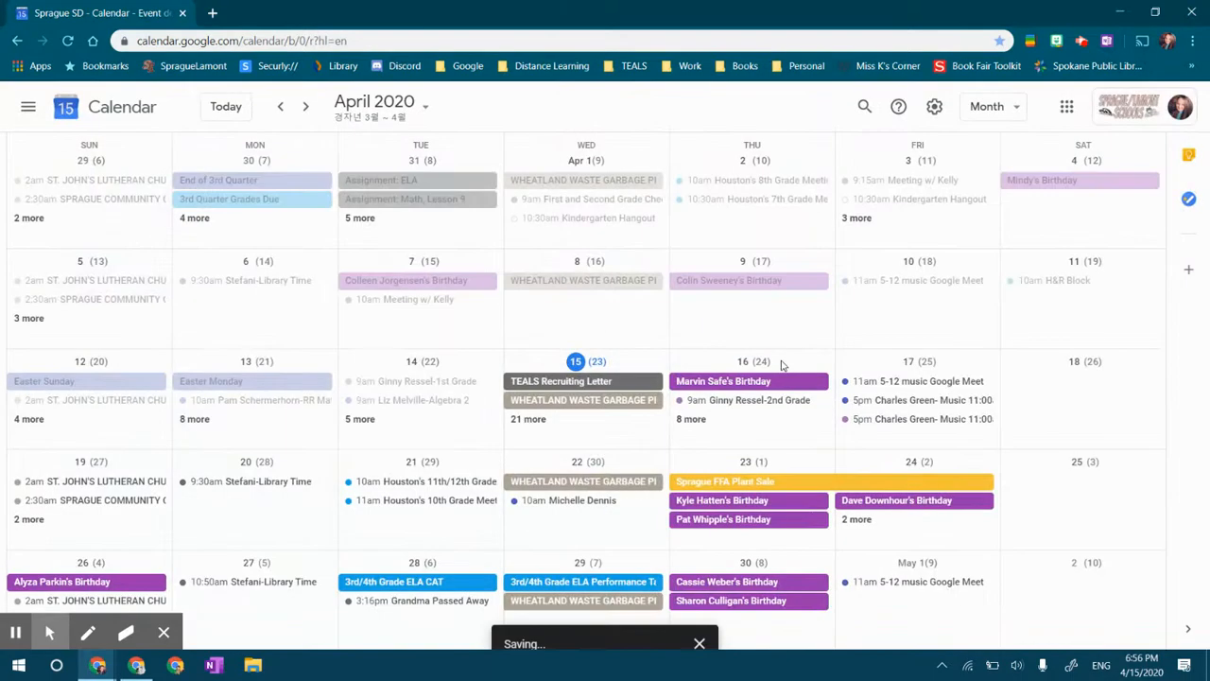
# Join the Hangouts Meet call from the April 16 Test event with the camera off, and mute the microphone.
pyautogui.click(692, 419)
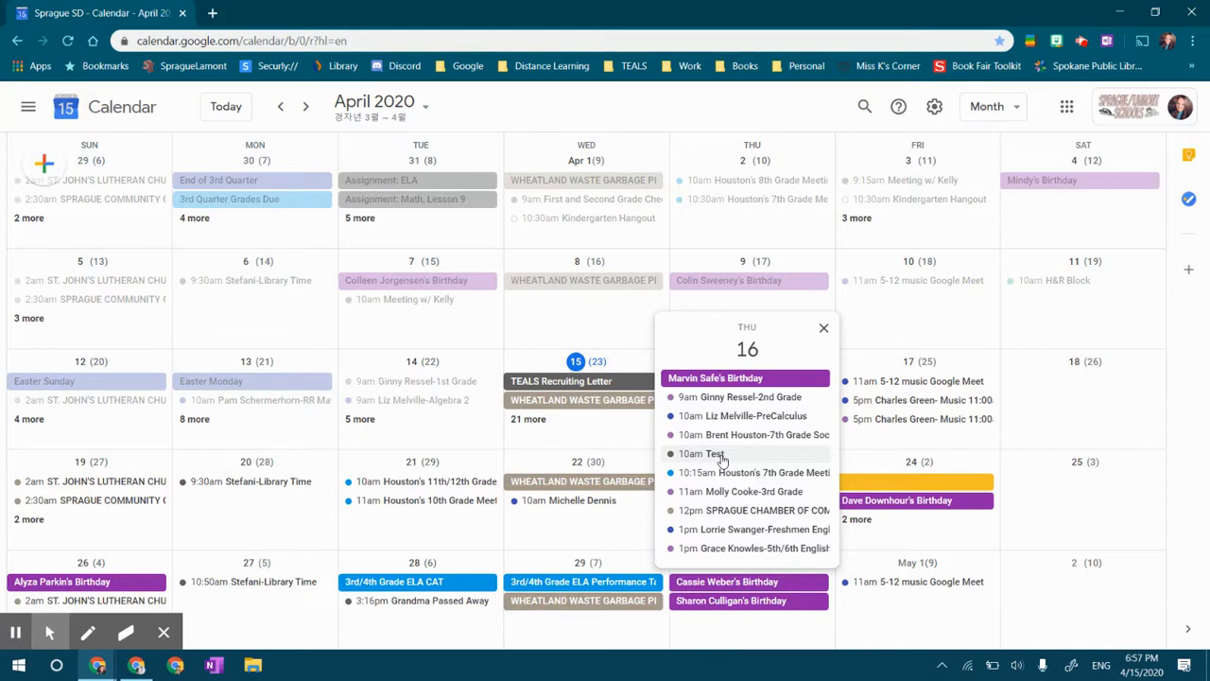
pyautogui.click(720, 456)
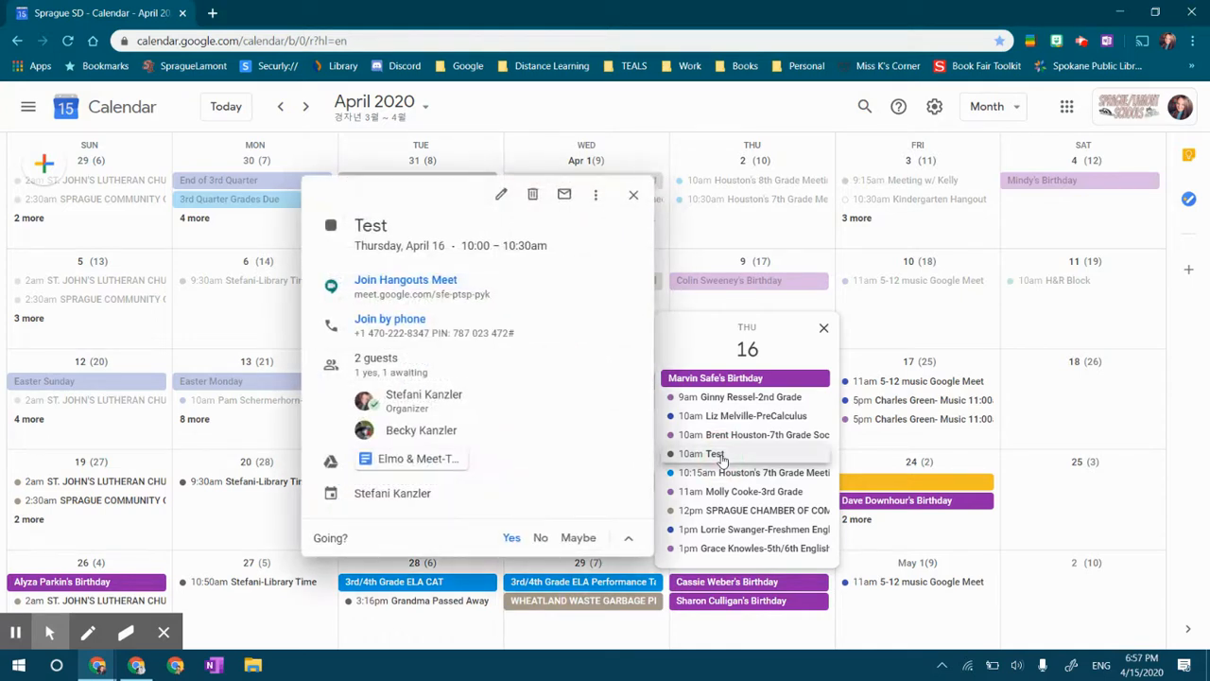
pyautogui.click(441, 282)
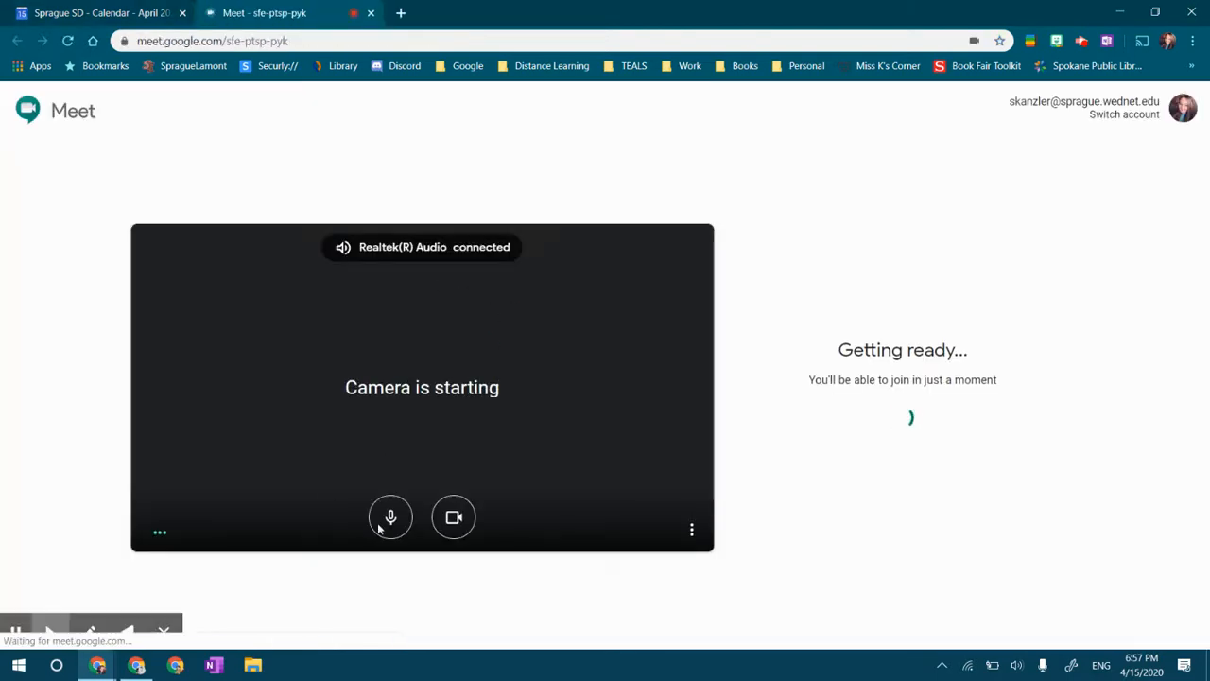
pyautogui.click(454, 517)
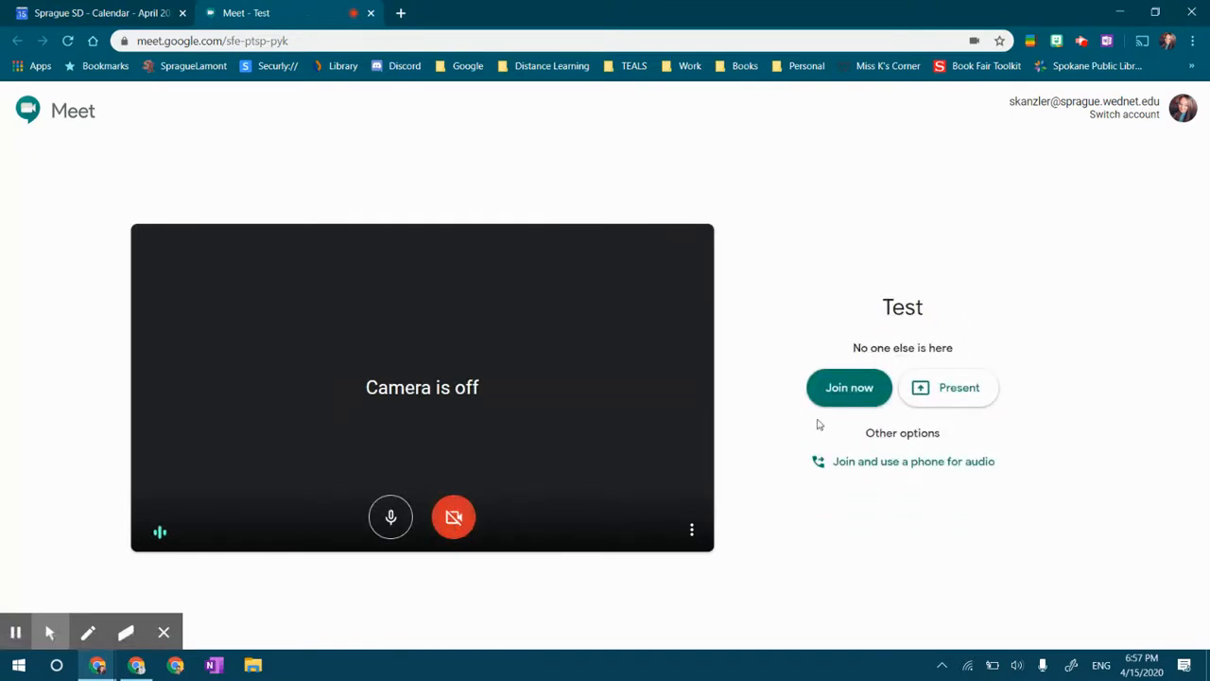
pyautogui.click(847, 399)
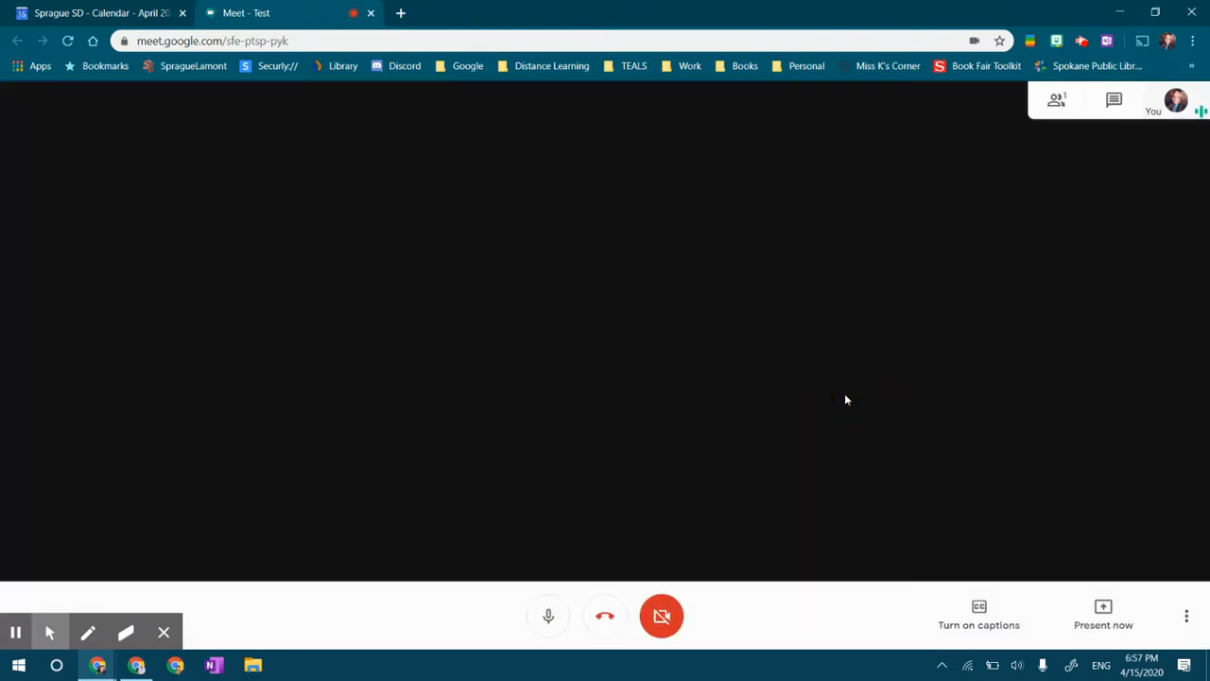
pyautogui.click(547, 616)
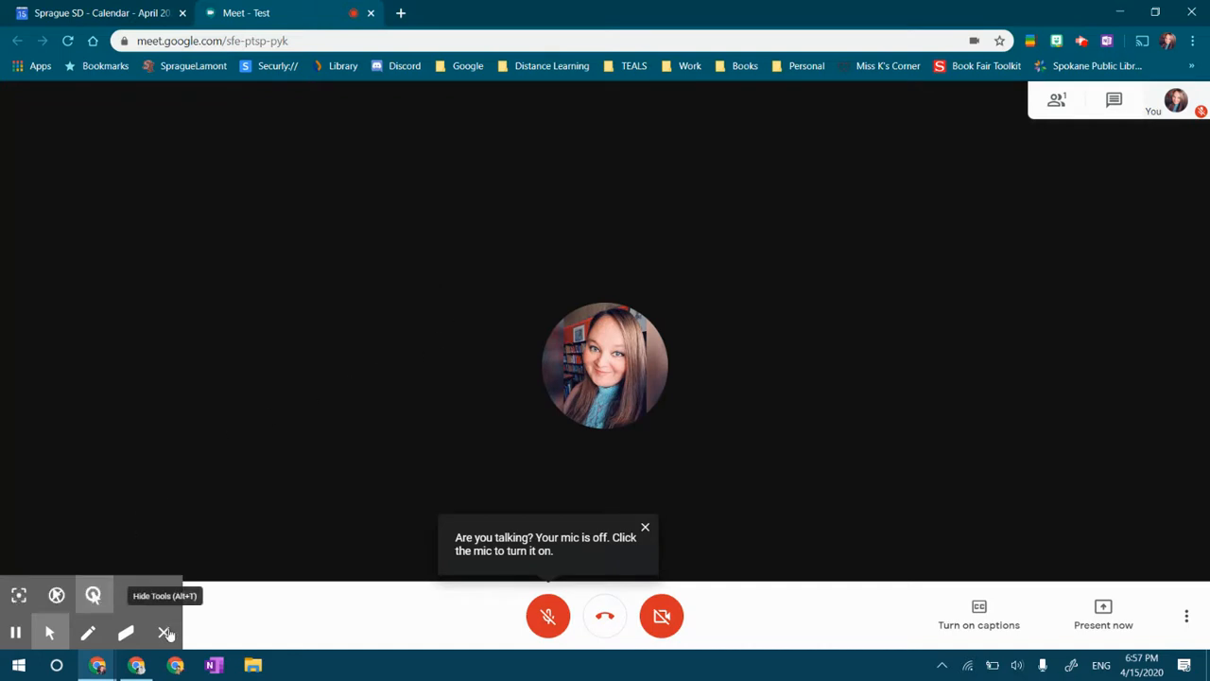
# Check the meeting's details and its attachments in the call, then close the meeting information.
pyautogui.click(143, 601)
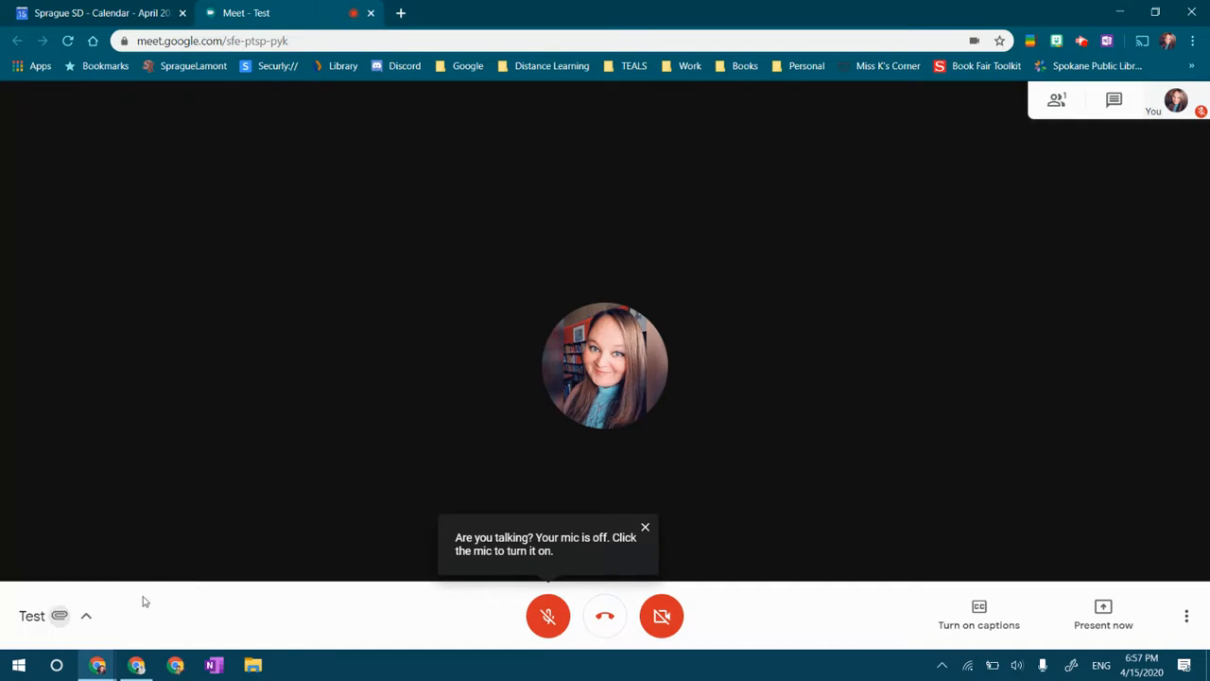
pyautogui.click(85, 617)
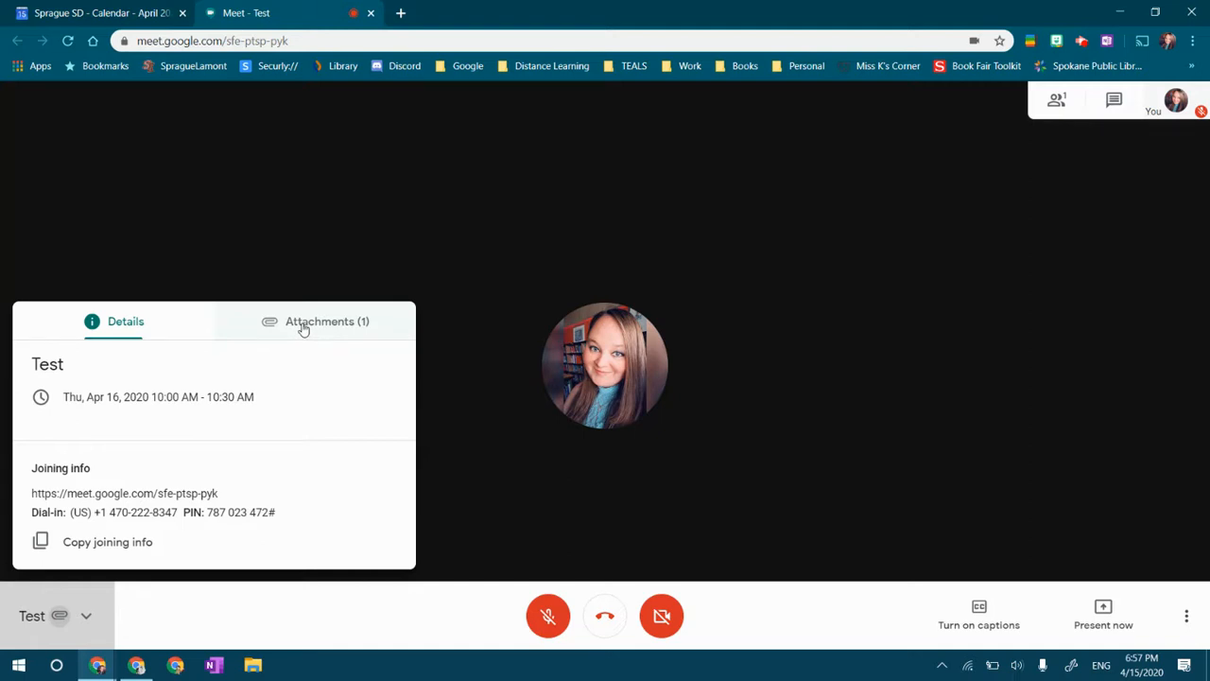
pyautogui.click(303, 326)
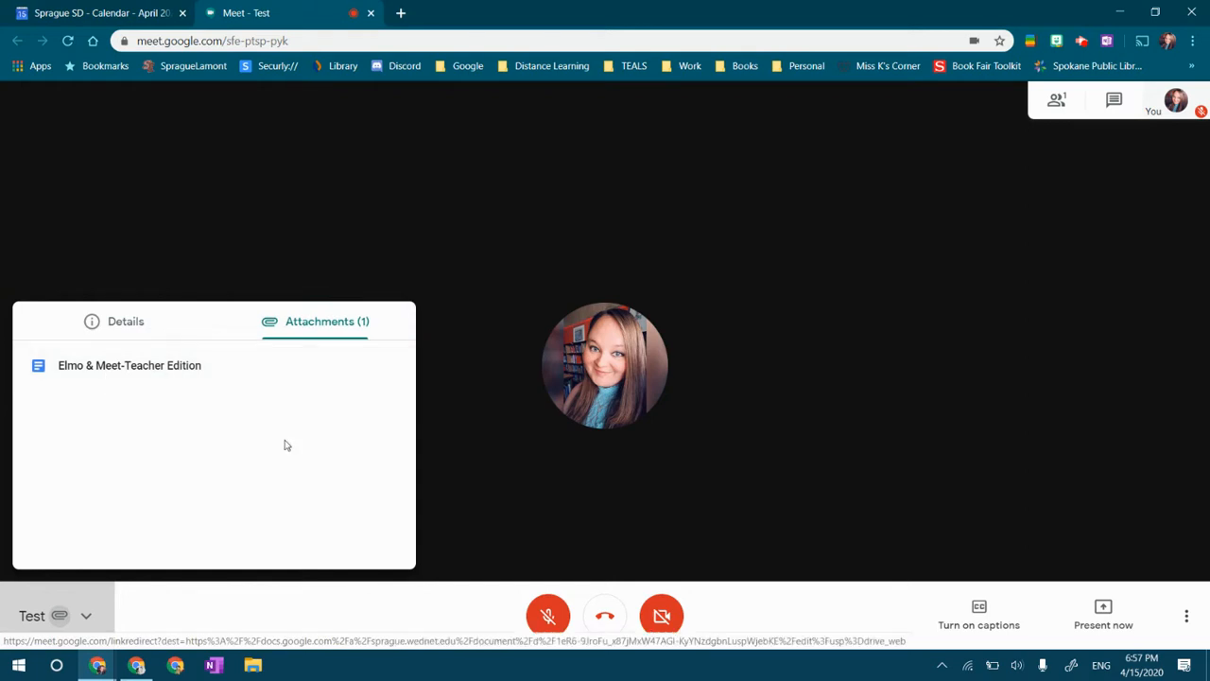
pyautogui.click(461, 247)
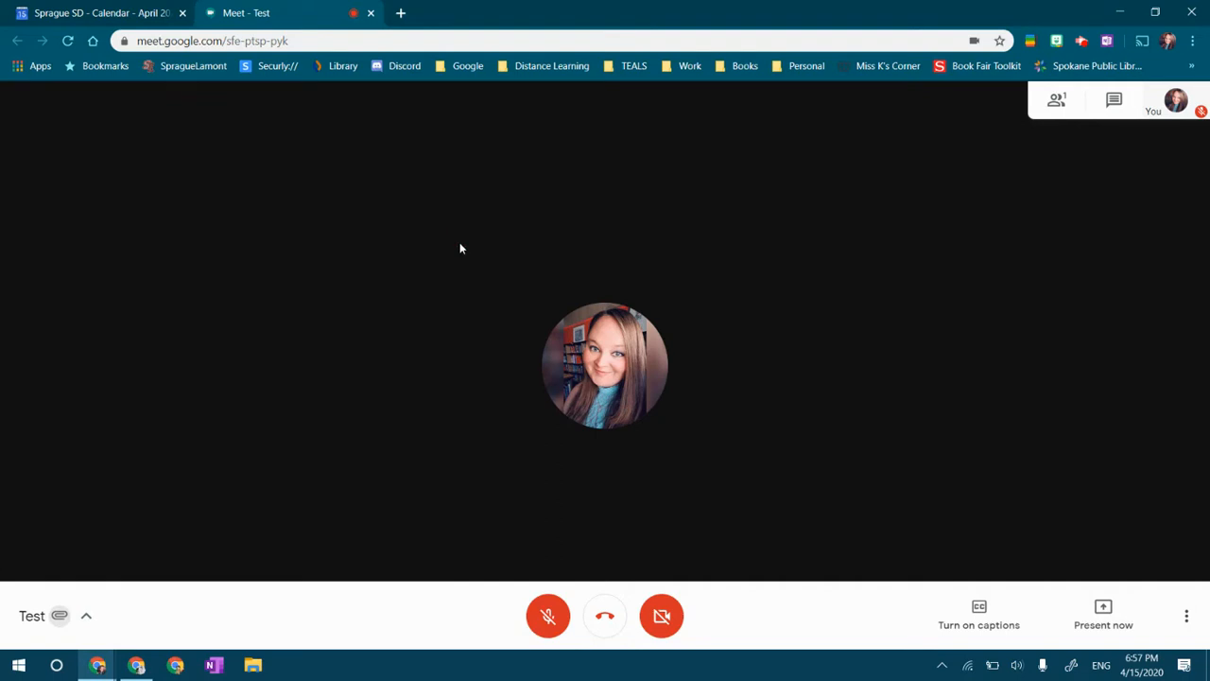